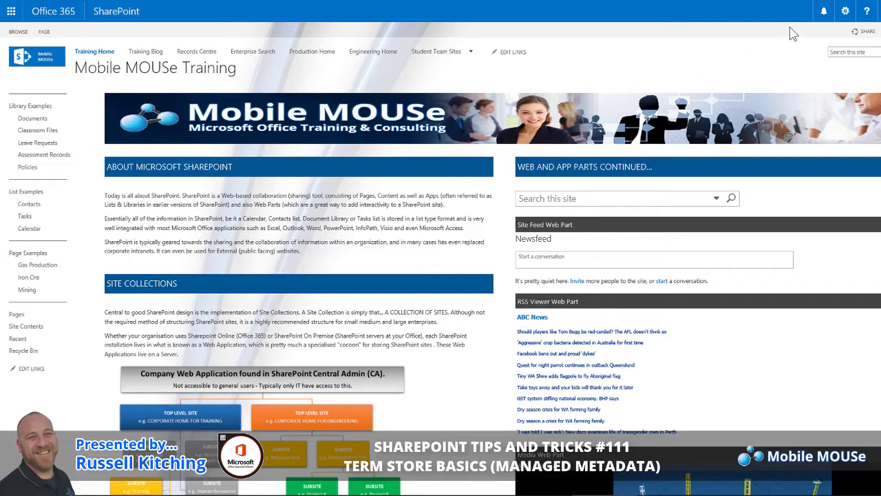
- Open Term Store Management from the training site's Site Settings page
click(846, 12)
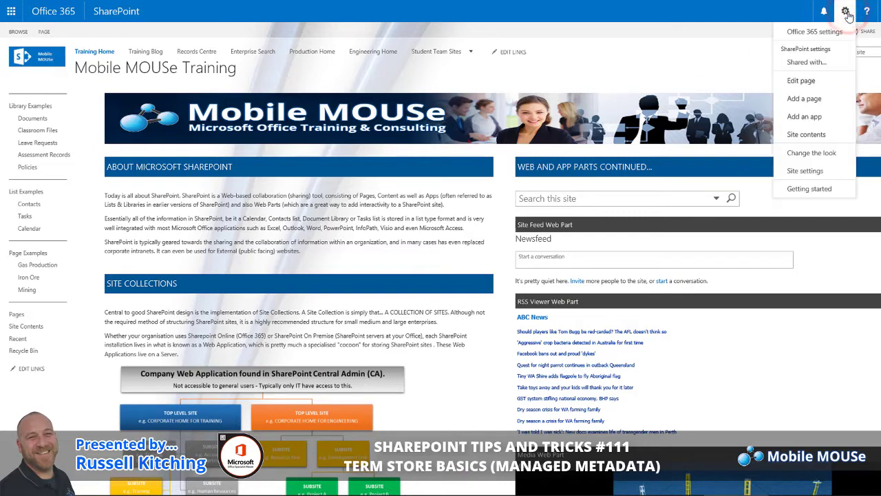
click(814, 176)
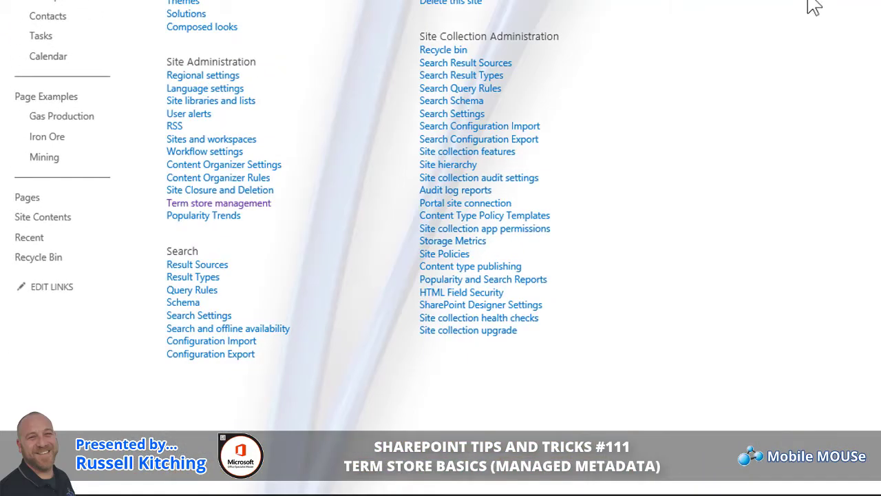
click(258, 205)
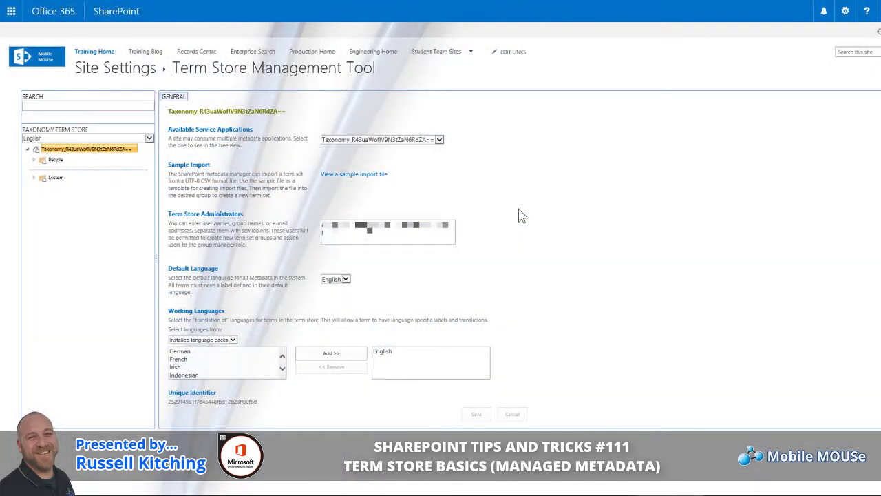
- Create a new term group named 'Corporate Metadata' in the taxonomy term store
click(110, 151)
click(160, 161)
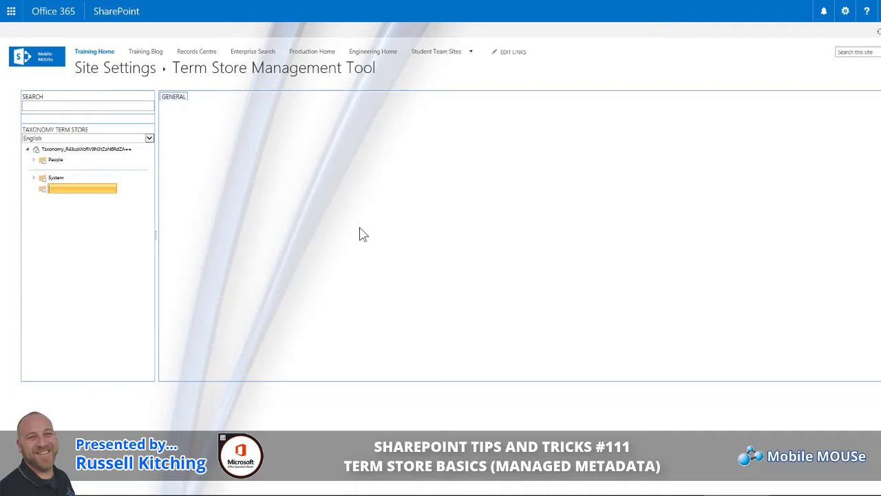
text(Corporate Metadata)
key(Return)
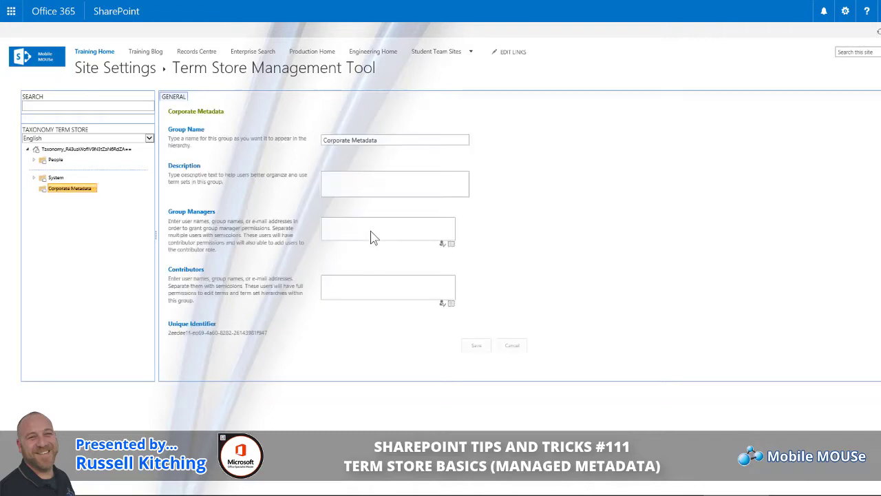
- Enter and resolve a group manager for Corporate Metadata, then save the group
click(370, 227)
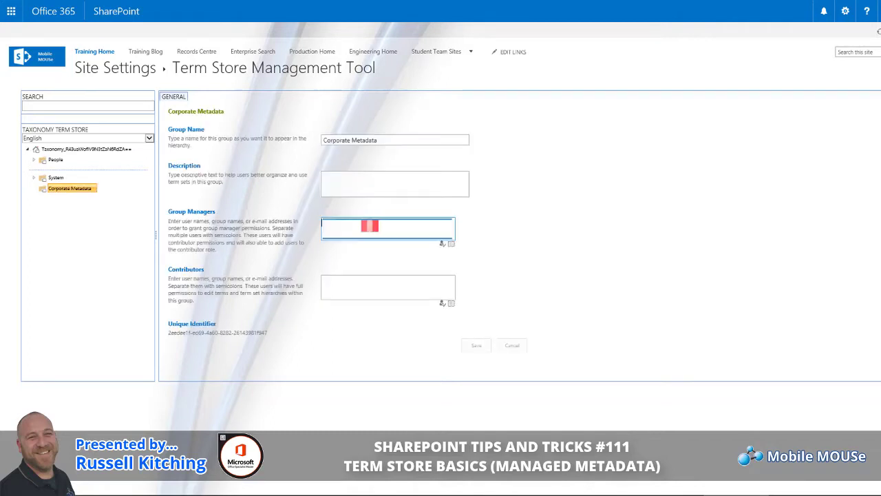
key(ctrl+v)
click(443, 243)
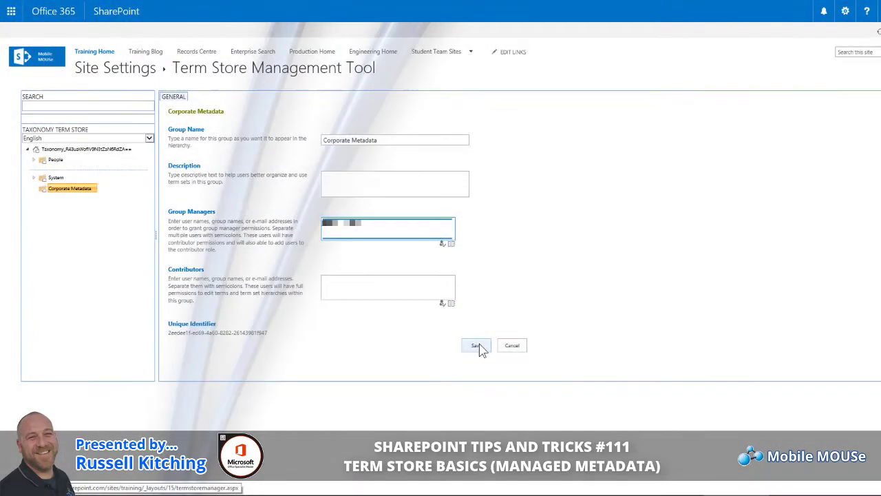
click(477, 345)
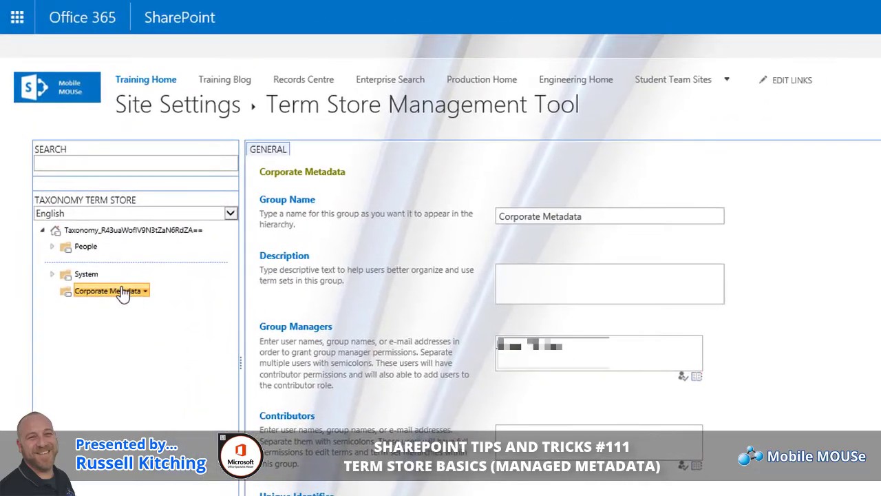
- Create a term set named 'Departments' under the Corporate Metadata group
click(79, 191)
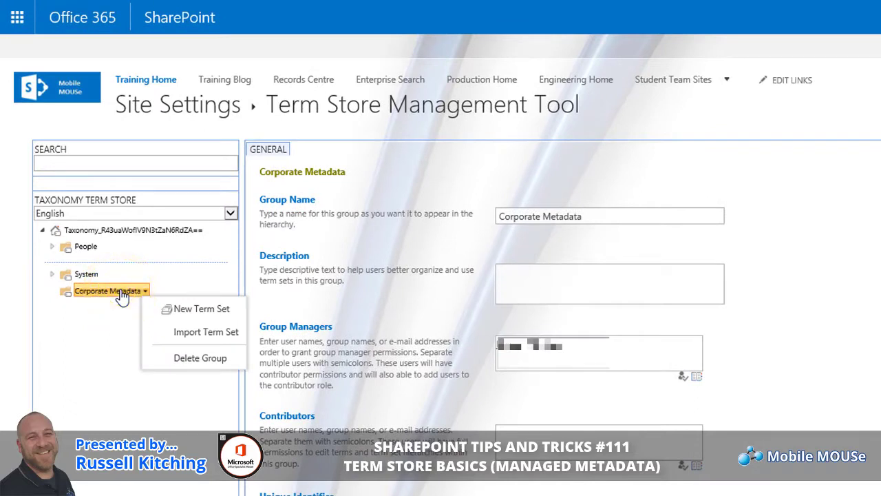
click(198, 308)
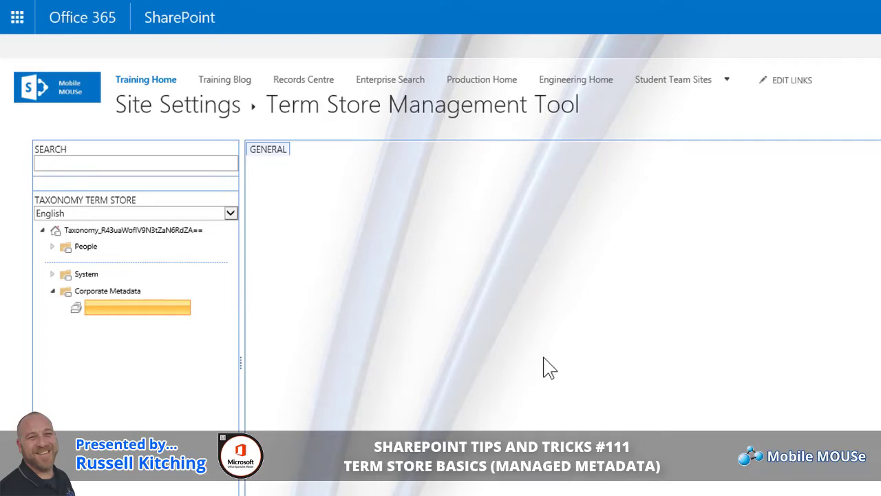
text(Depar)
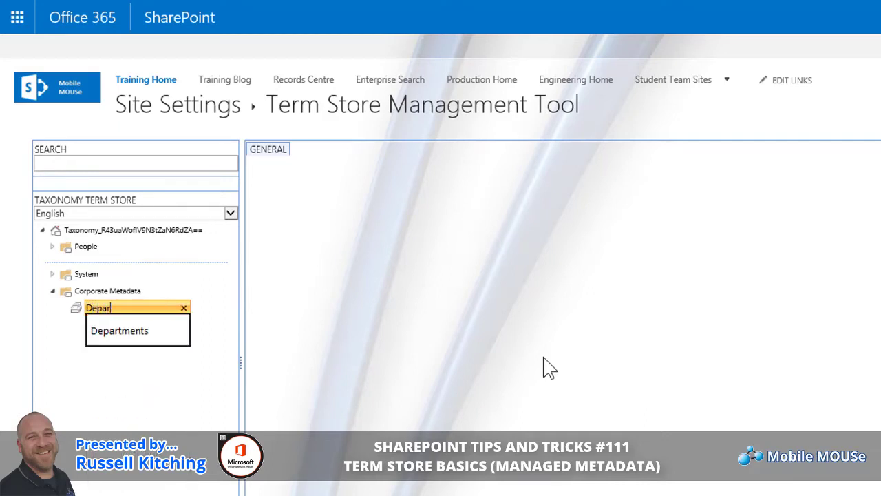
text(tem)
key(BackSpace)
key(BackSpace)
click(96, 331)
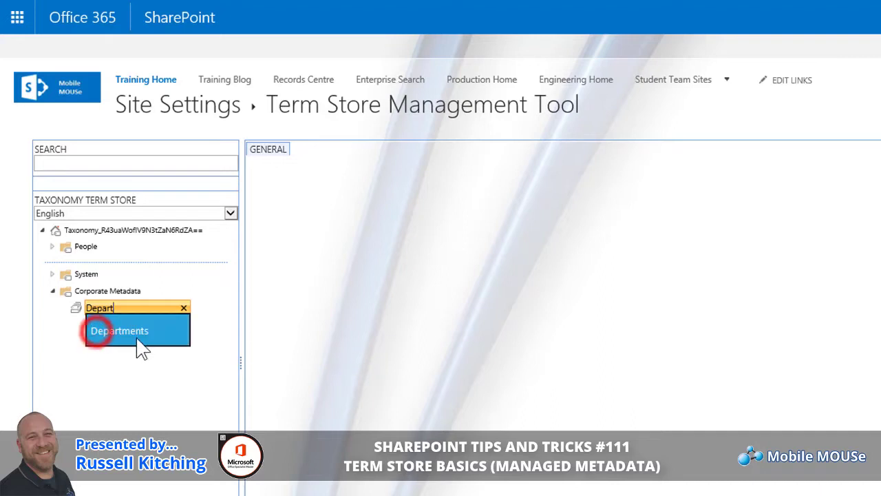
key(Return)
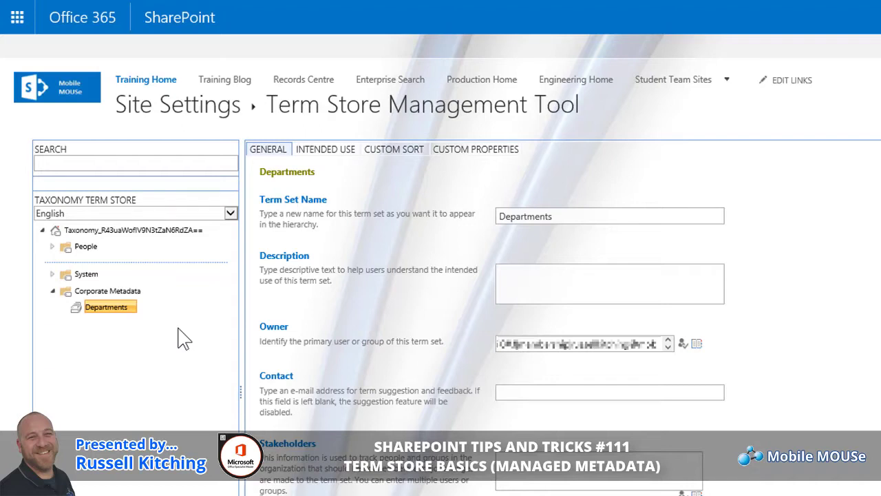
click(130, 308)
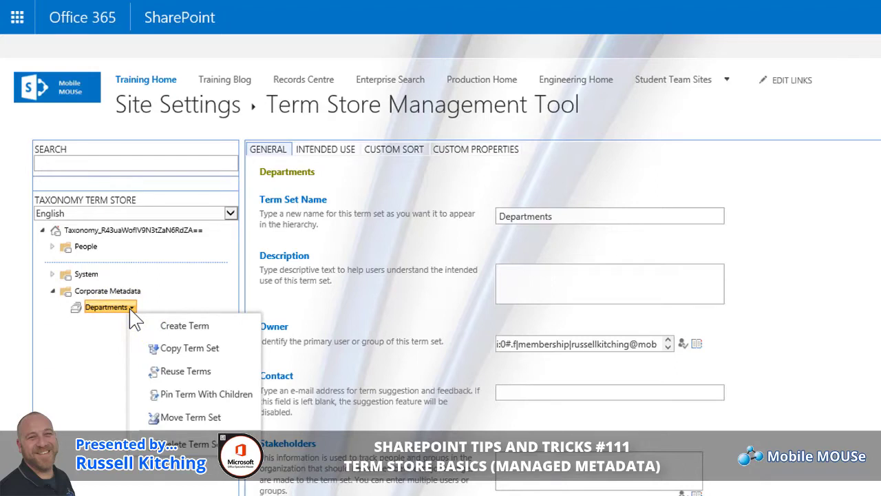
- Add the terms Engineering and Administration to the Departments term set
click(190, 328)
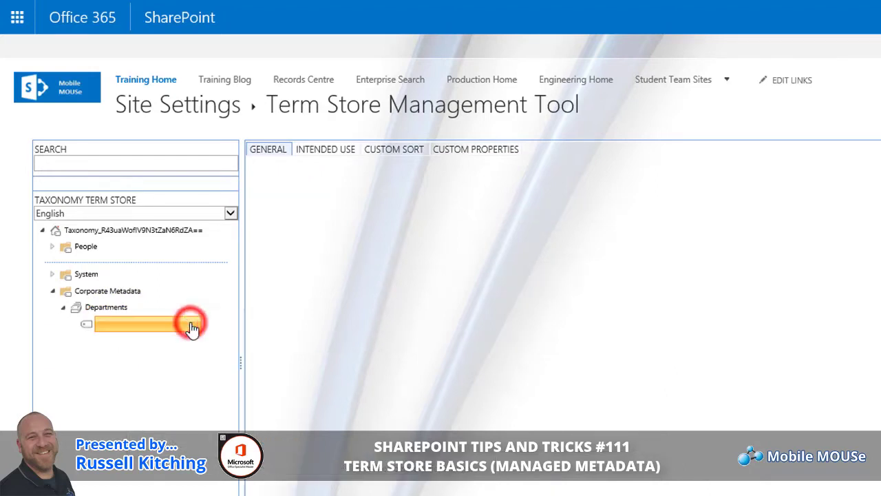
text(Engineering)
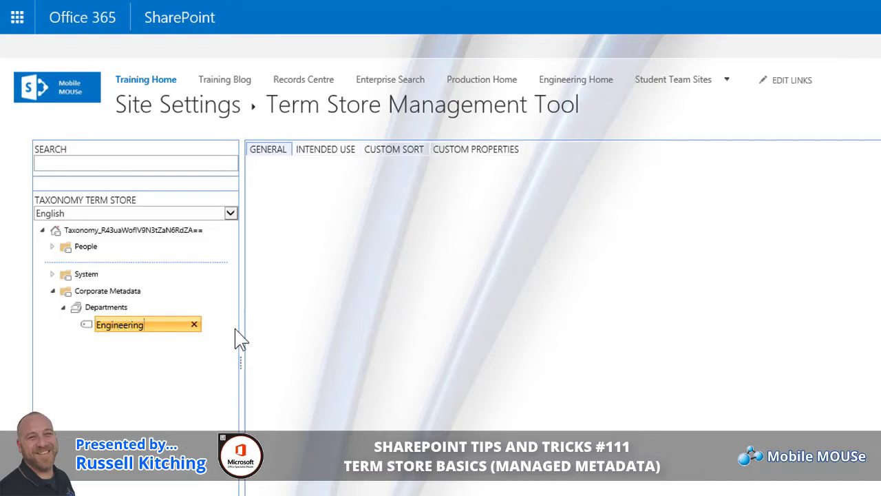
key(Return)
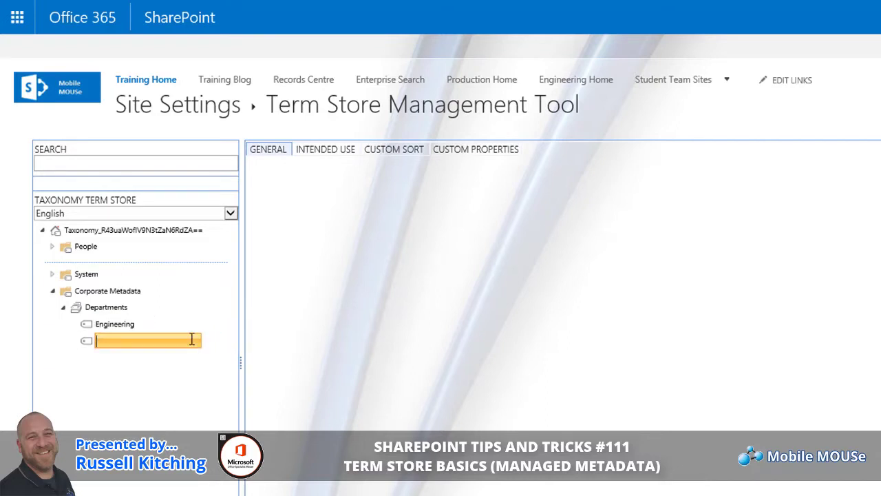
text(Adminsitrator)
key(BackSpace)
key(BackSpace)
text(ion)
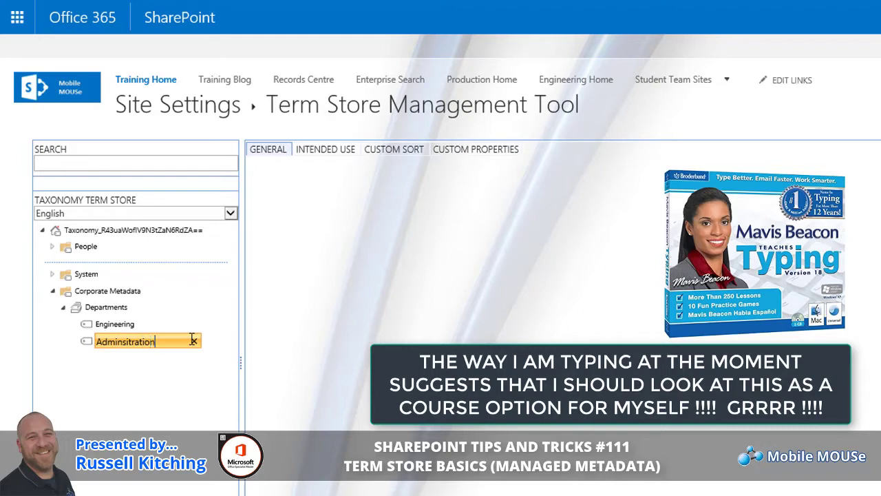
key(Return)
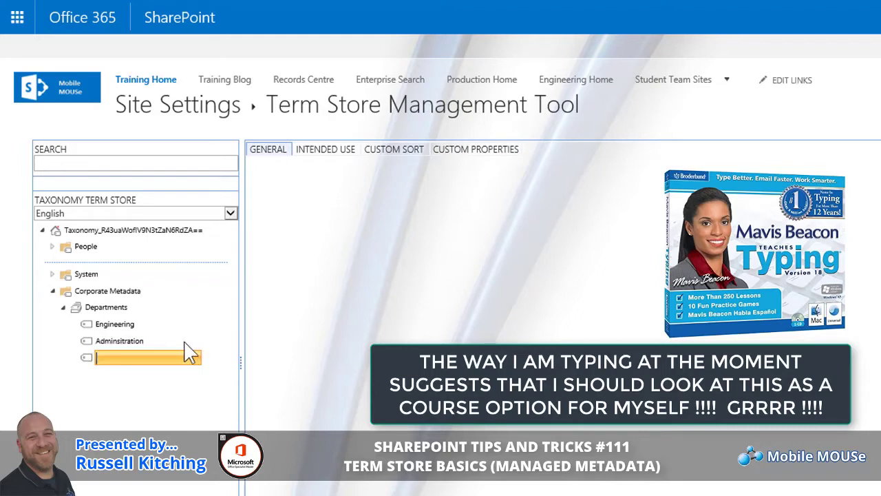
- Add Sales, Information Technology and Marketing as further Departments terms
text(Sales)
key(Return)
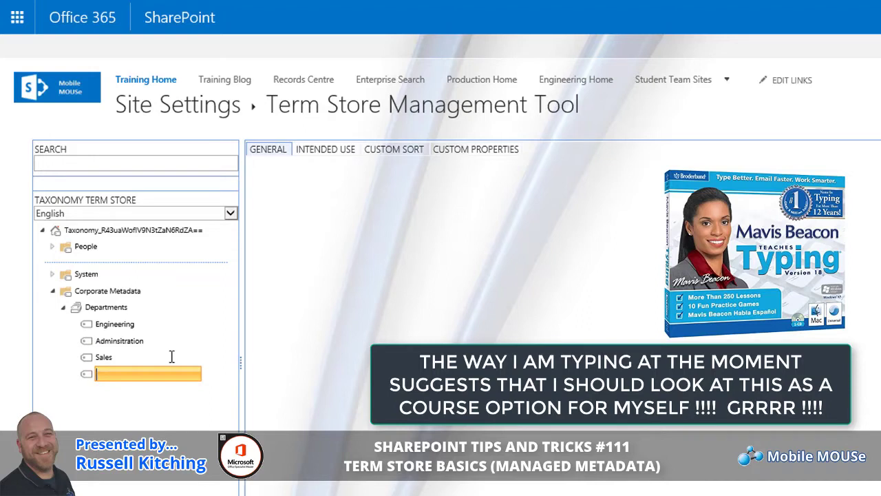
text(I)
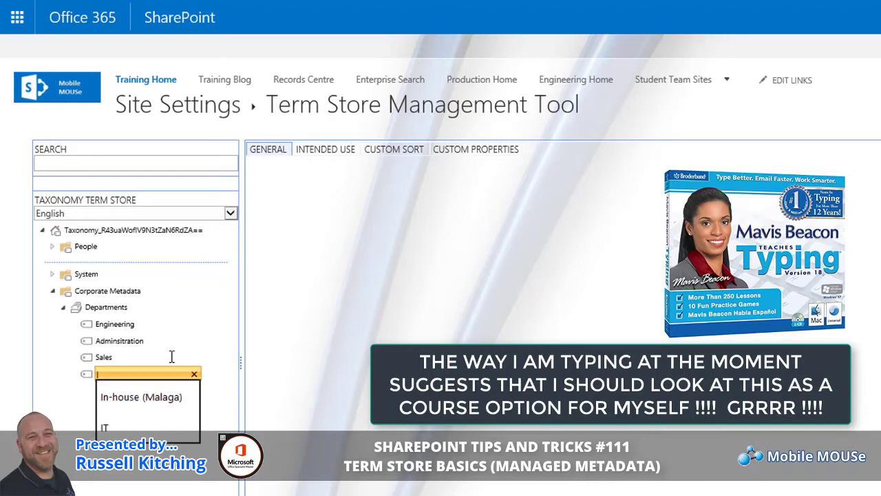
text(nformation Techn)
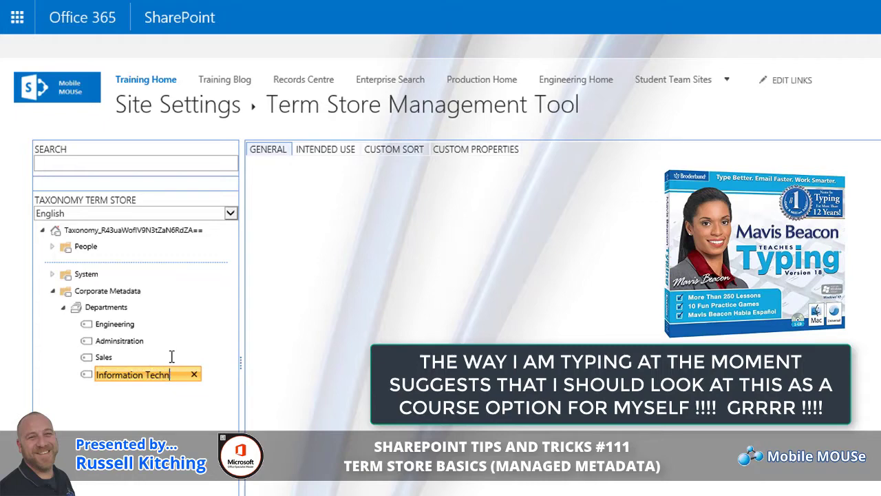
text(ology)
key(Return)
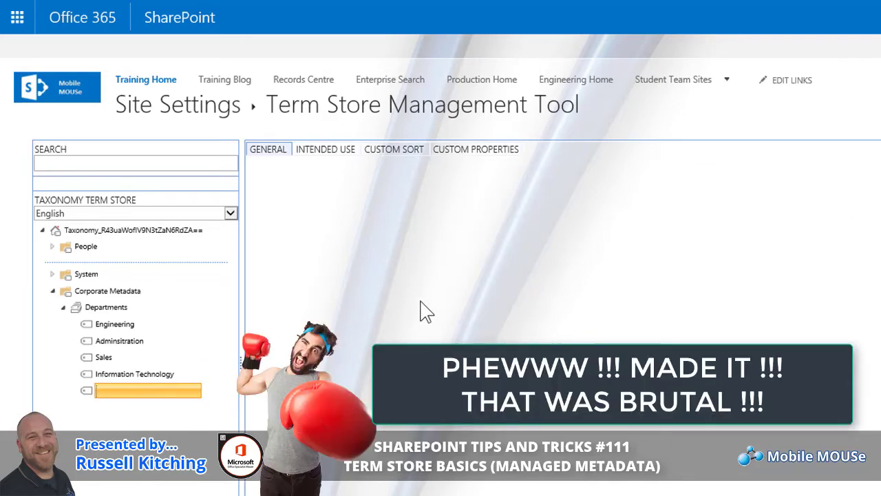
text(Marketing)
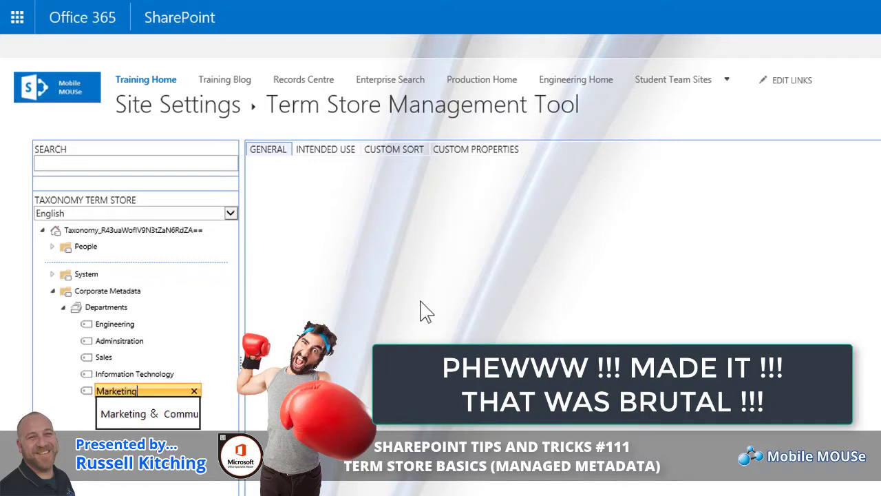
key(Return)
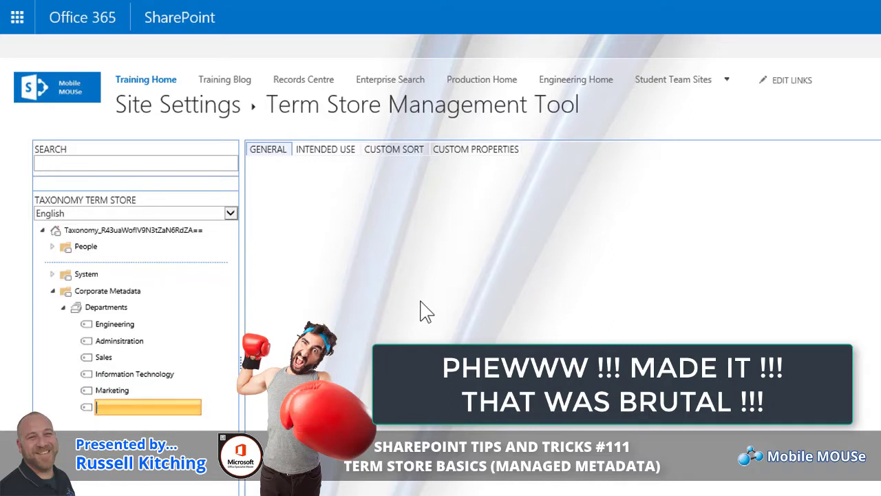
key(Escape)
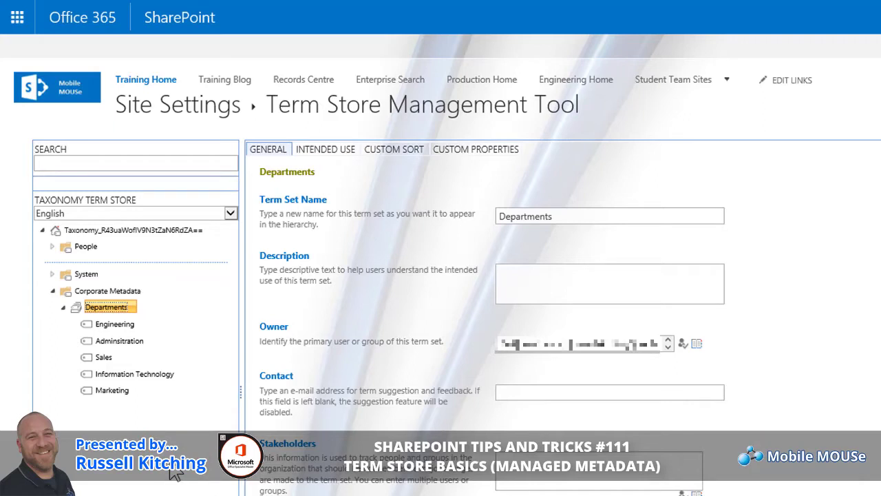
- Create a 'Document Type' term set in the Corporate Metadata group
click(106, 292)
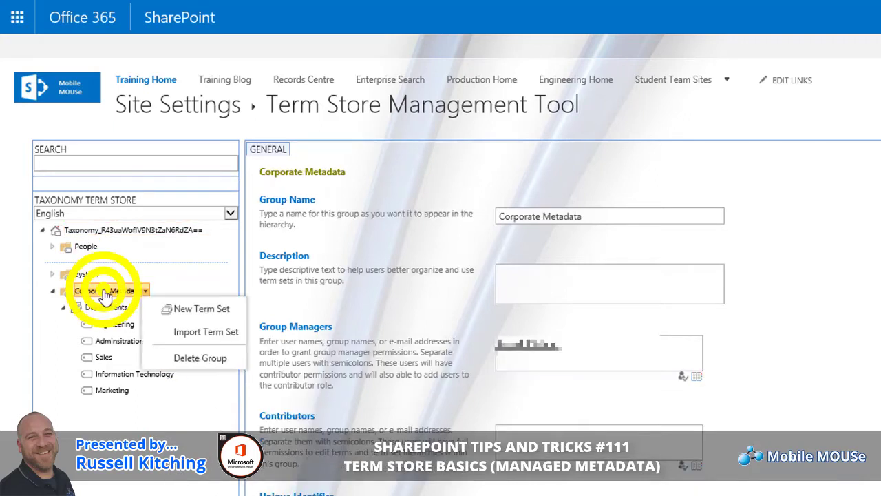
click(202, 309)
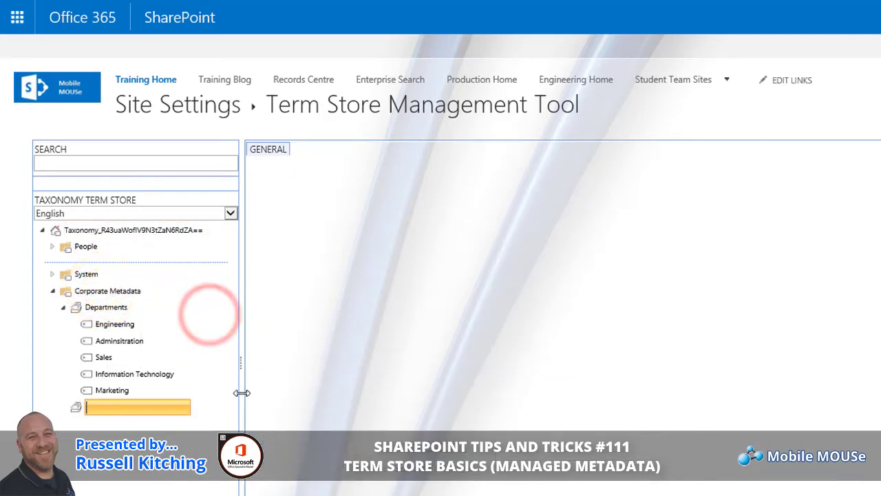
text(Document Type)
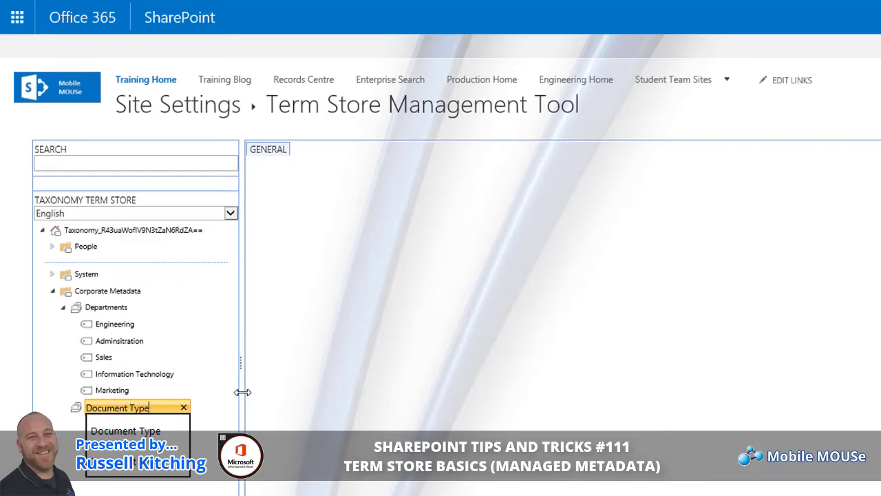
key(Return)
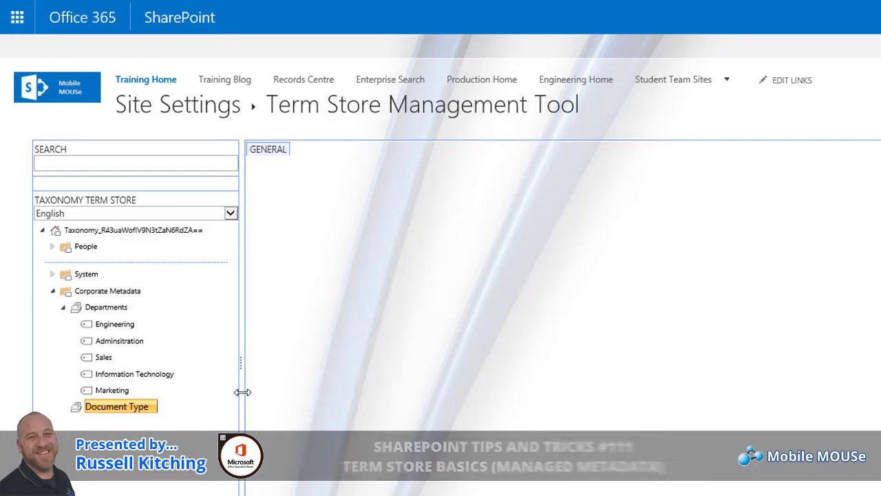
- Add the terms Email, Correspondance, Report and Policy to Document Type
click(133, 409)
click(180, 424)
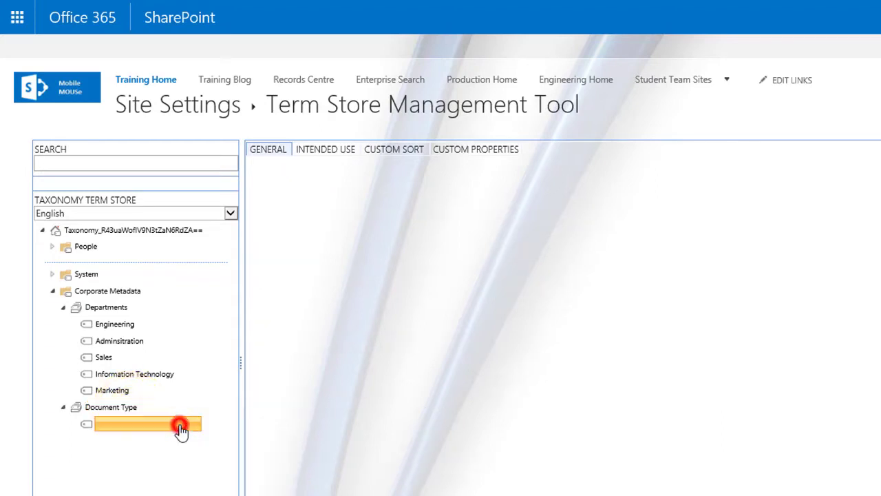
text(Emaio)
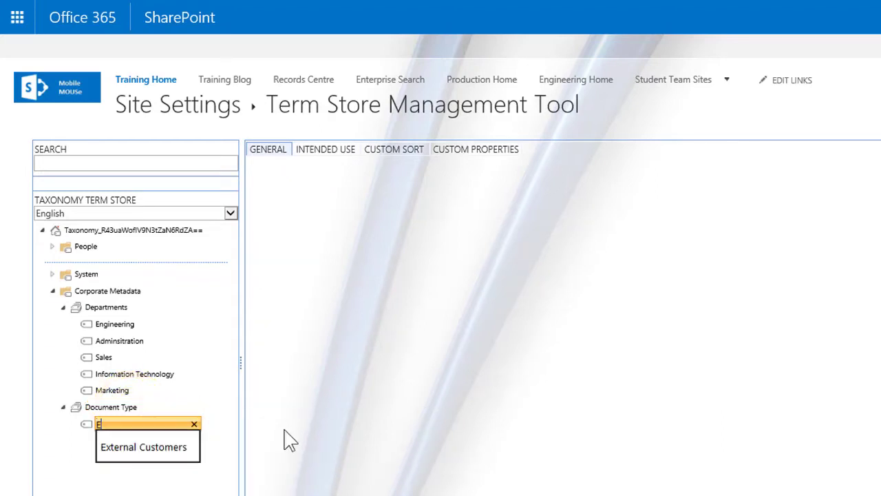
key(BackSpace)
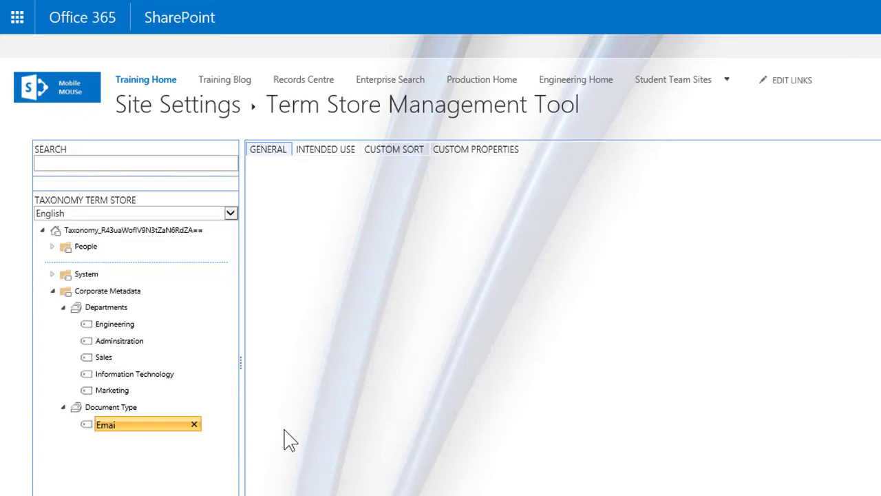
text(l)
key(Return)
text(C)
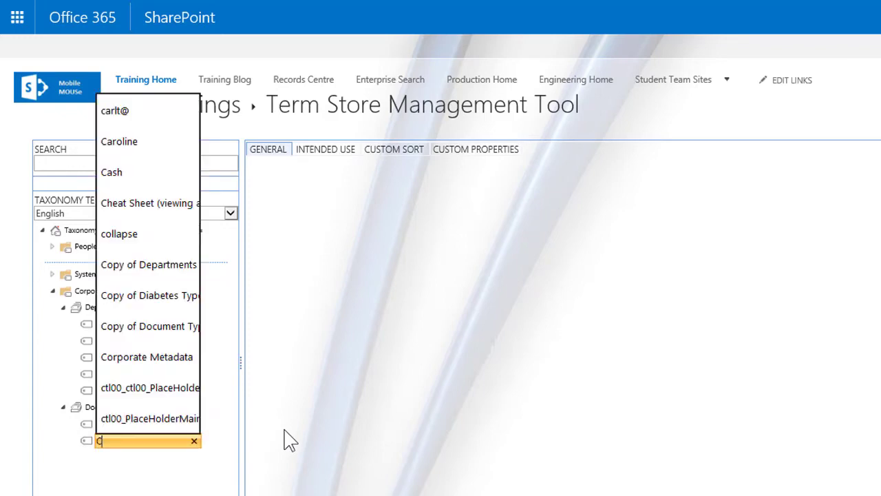
text(orrespondance)
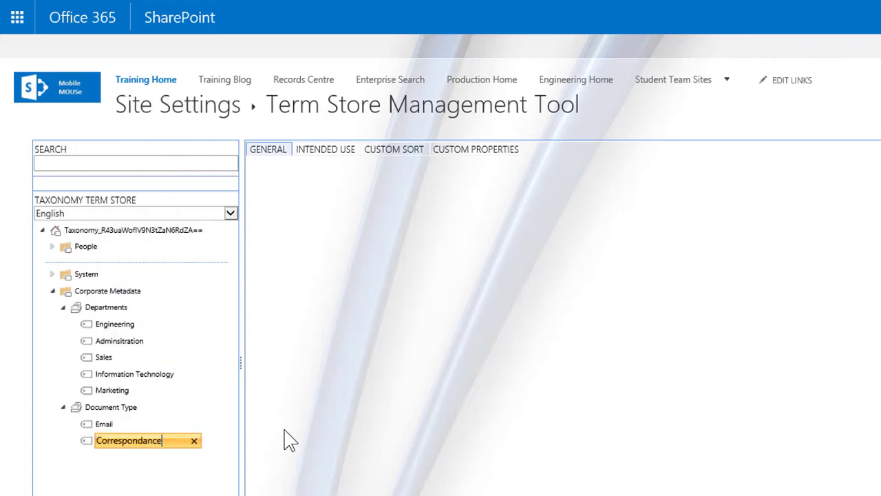
key(Return)
text(Report)
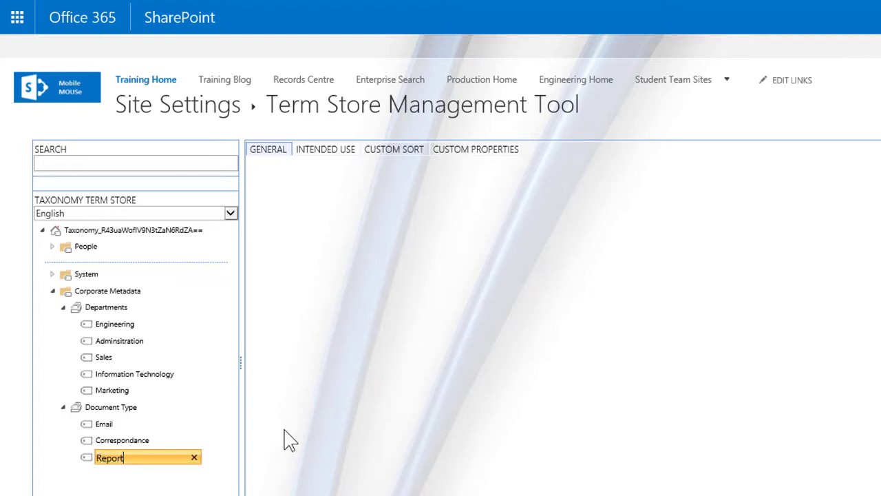
key(Return)
text(Policy)
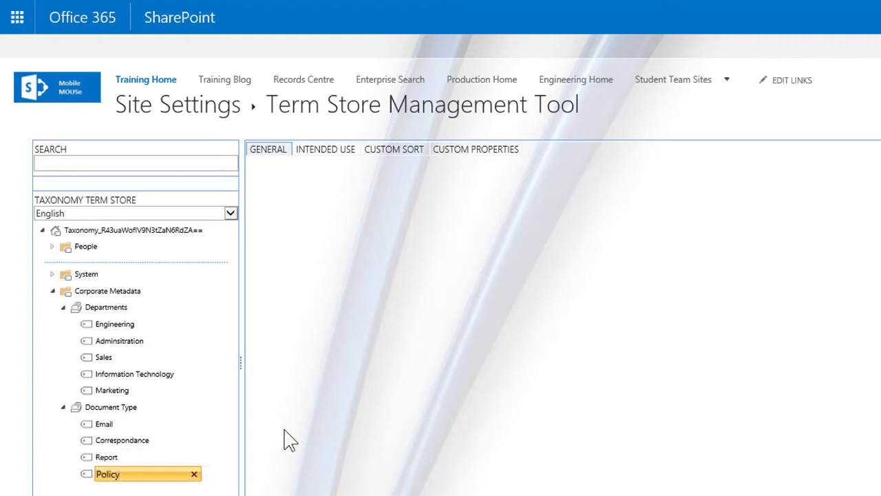
key(Return)
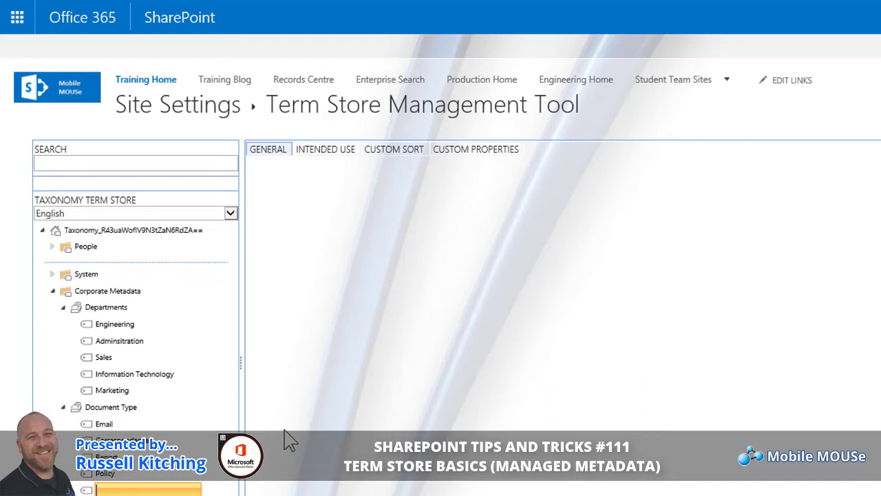
- Discard the empty term entry and show the Documents library's LIBRARY ribbon commands
click(309, 403)
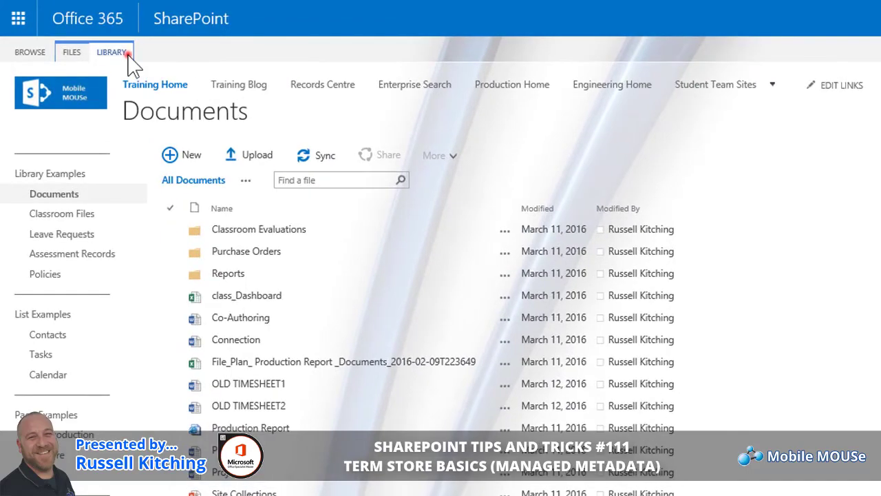
click(77, 31)
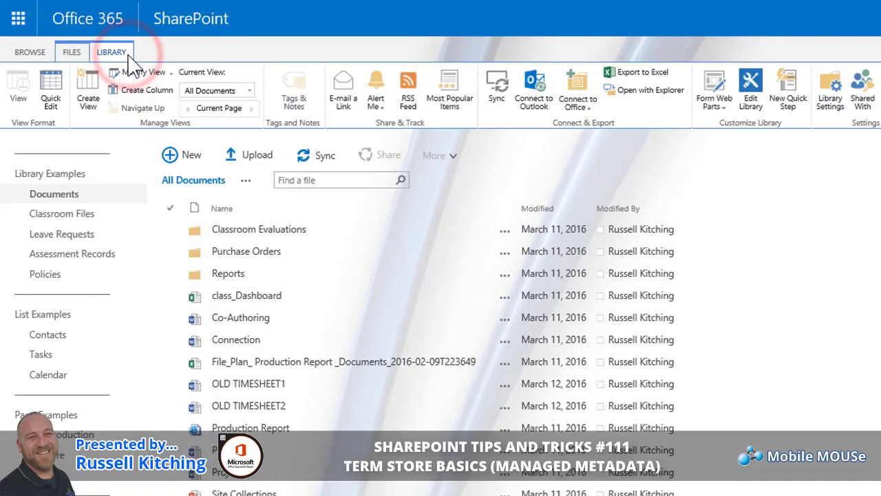
- Create a 'Department' managed metadata column bound to Corporate Metadata > Departments
click(147, 90)
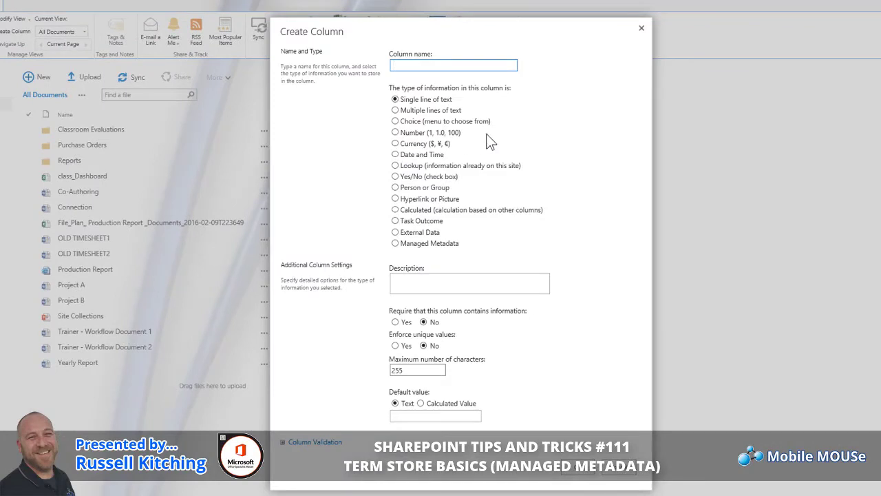
text(Department)
click(421, 243)
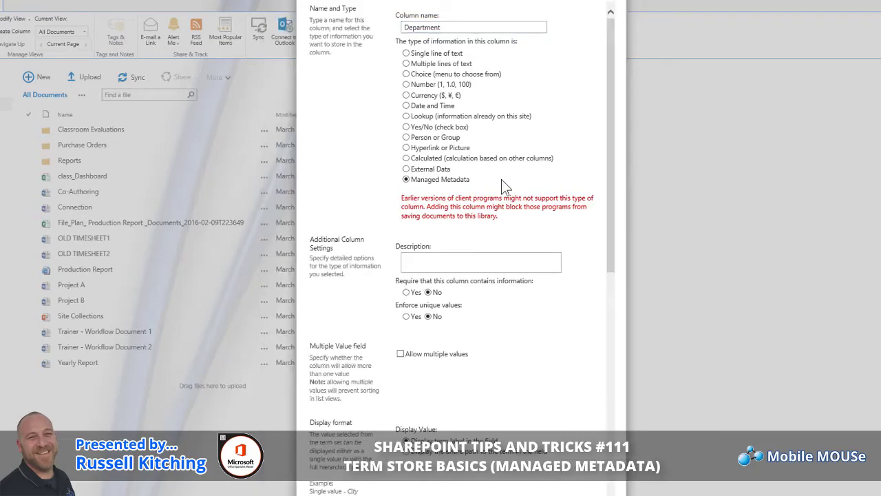
scroll(503, 185, down, 6)
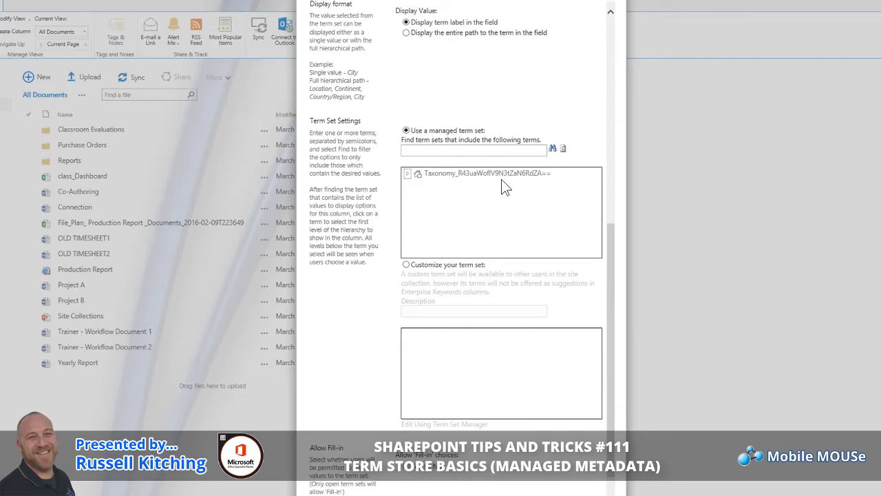
click(407, 173)
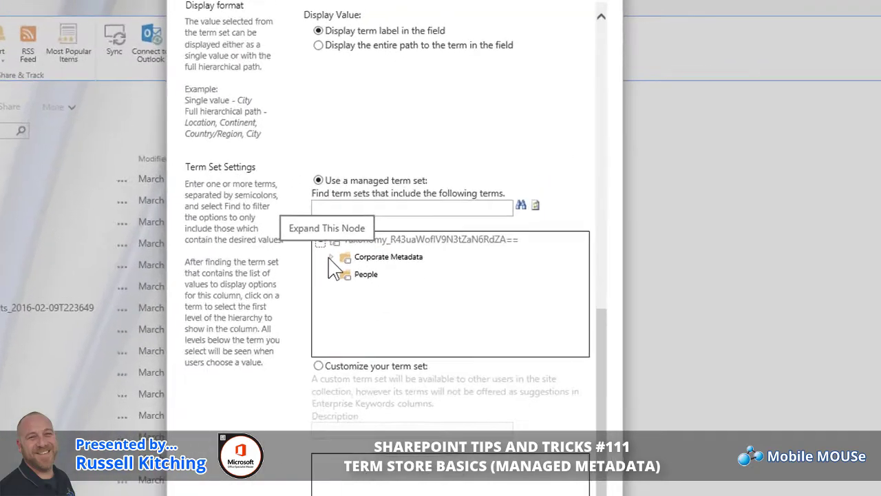
click(280, 300)
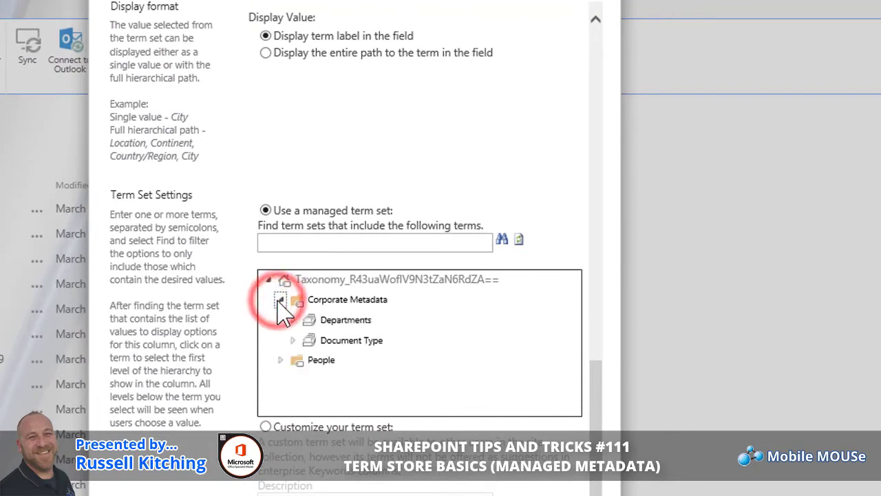
click(337, 319)
scroll(479, 356, down, 3)
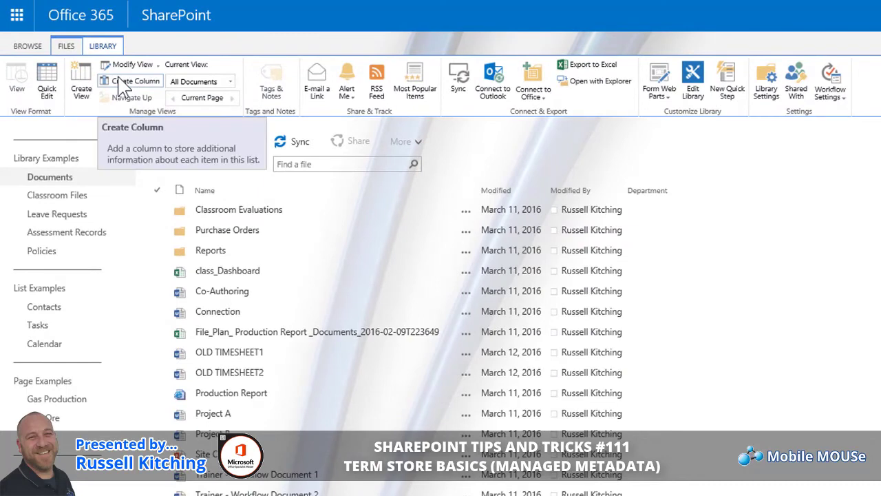
click(131, 80)
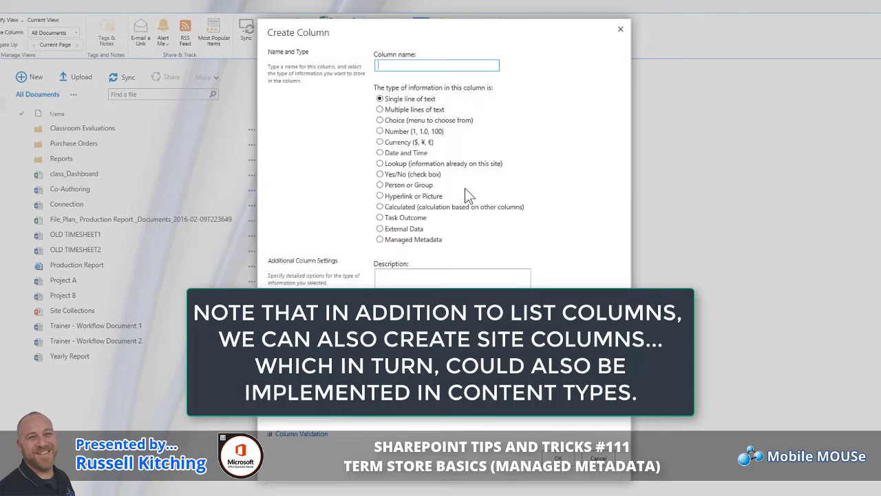
- Create a 'Document Type' managed metadata column bound to Corporate Metadata > Document Type
text(Document Typ)
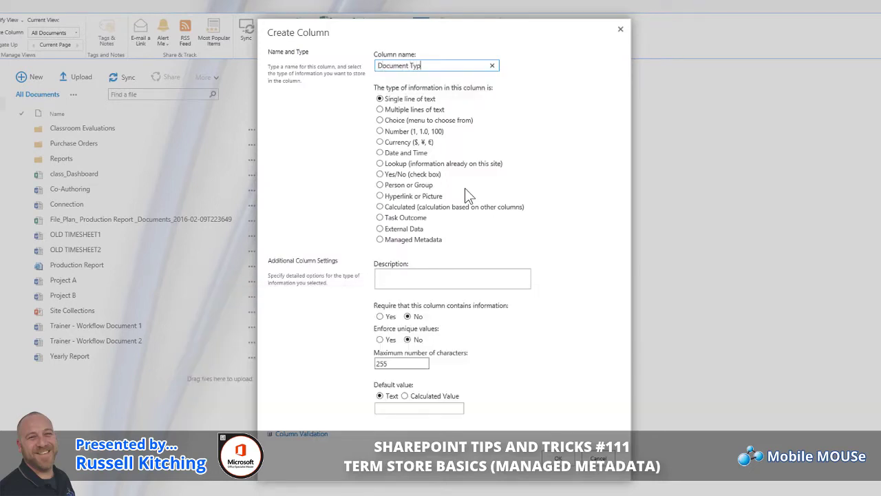
text(e)
click(393, 240)
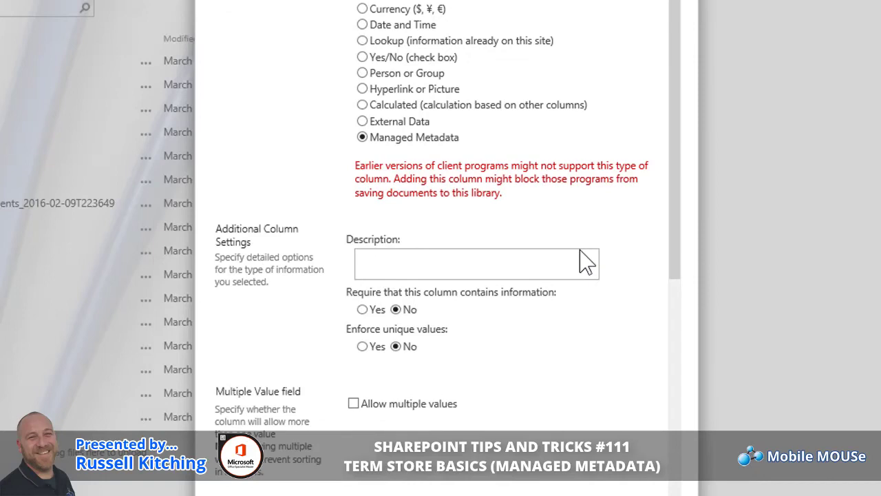
scroll(586, 261, down, 5)
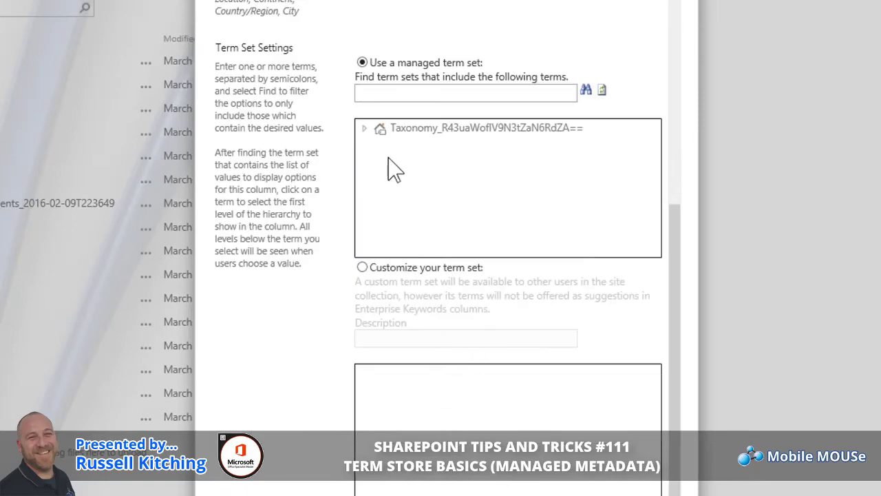
click(364, 128)
click(376, 146)
click(438, 186)
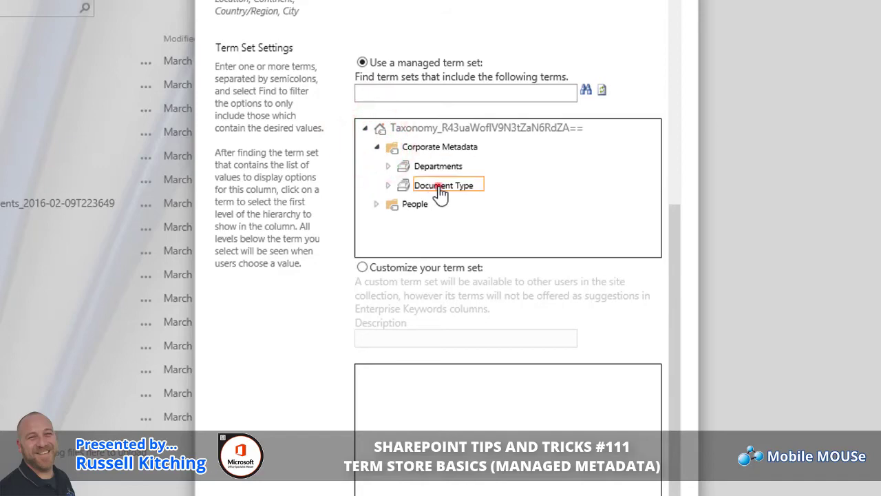
scroll(586, 181, down, 5)
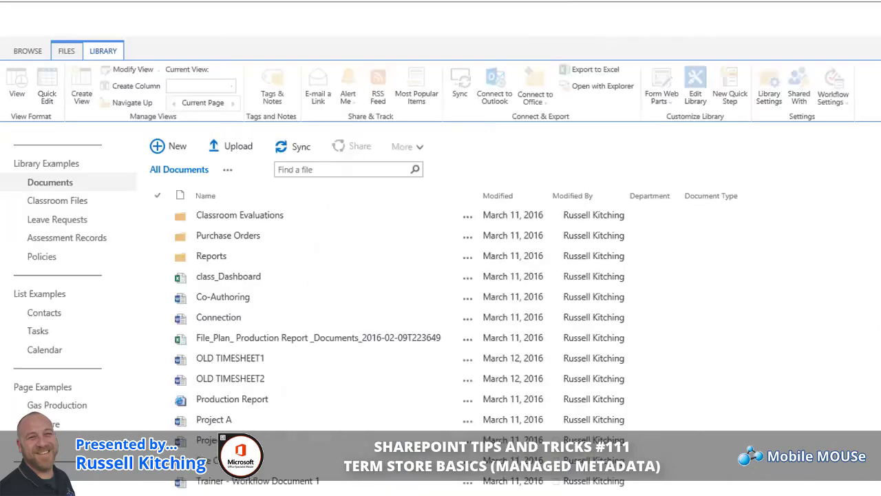
- Select the Co-Authoring file and open its Edit Properties form from the FILES ribbon
click(326, 307)
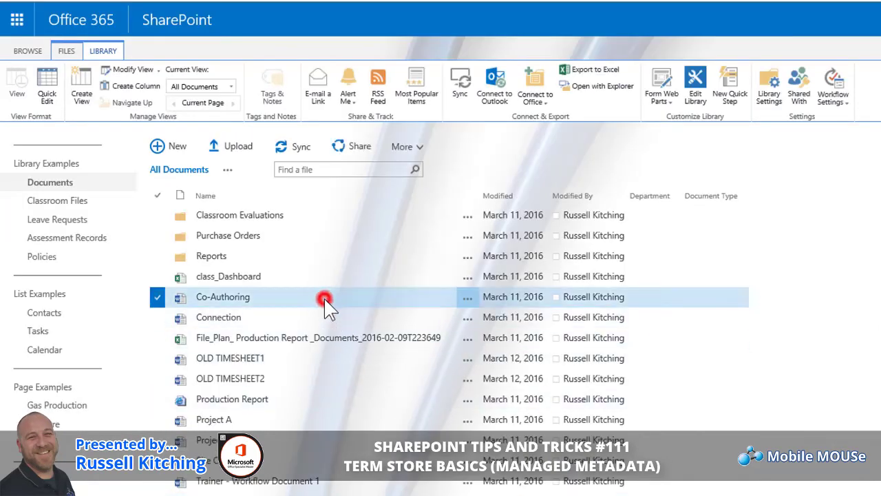
click(66, 50)
click(294, 84)
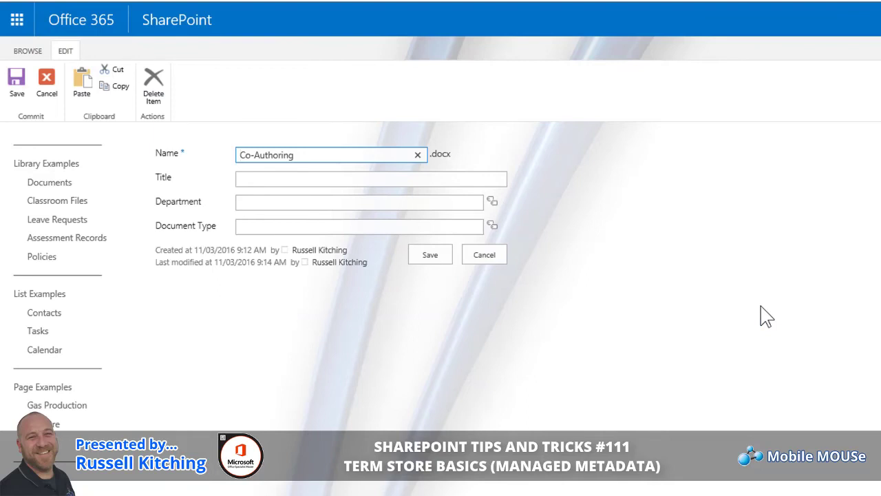
- Set Co-Authoring's Department to Engineering and Document Type to Policy, then save
click(315, 200)
text(Engineering)
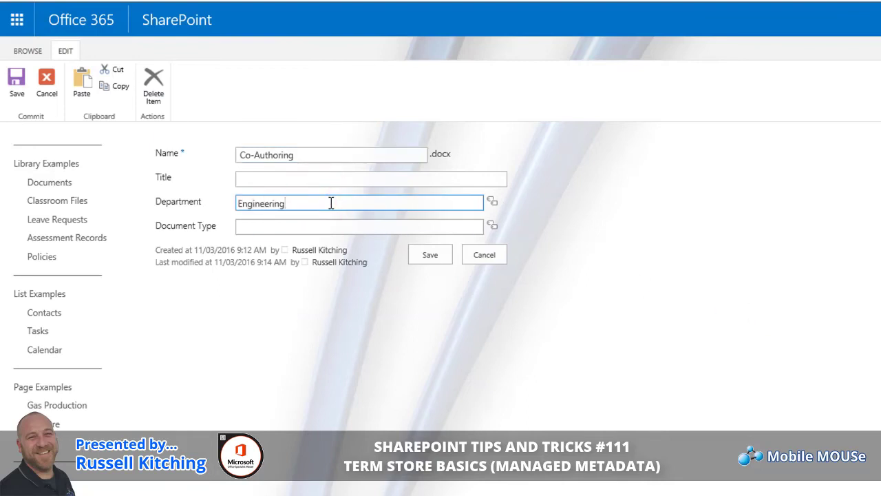
click(313, 234)
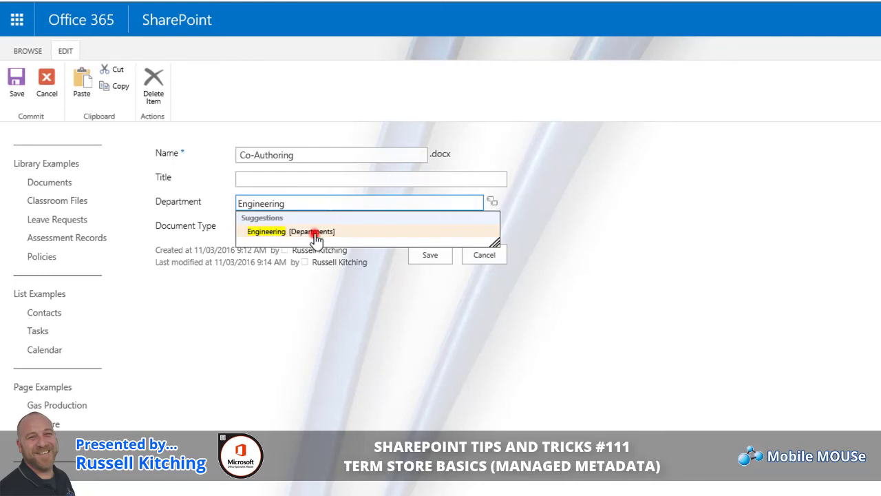
click(316, 232)
text(Poi)
key(BackSpace)
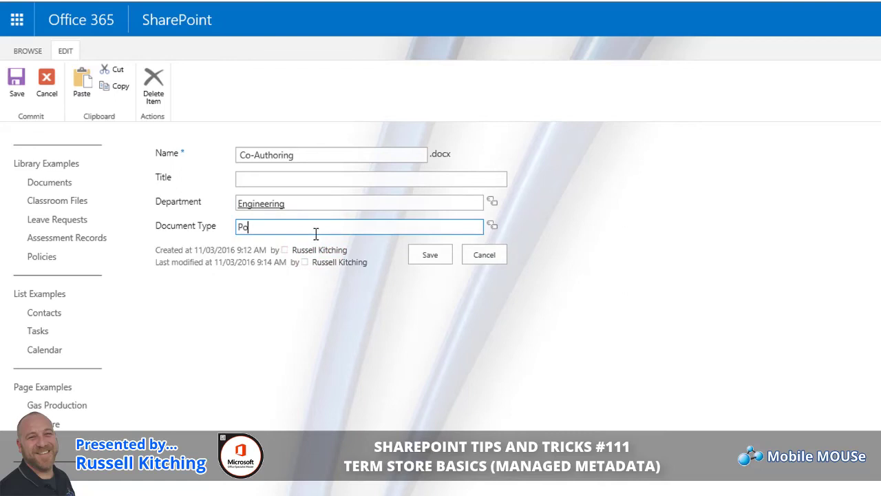
text(lic)
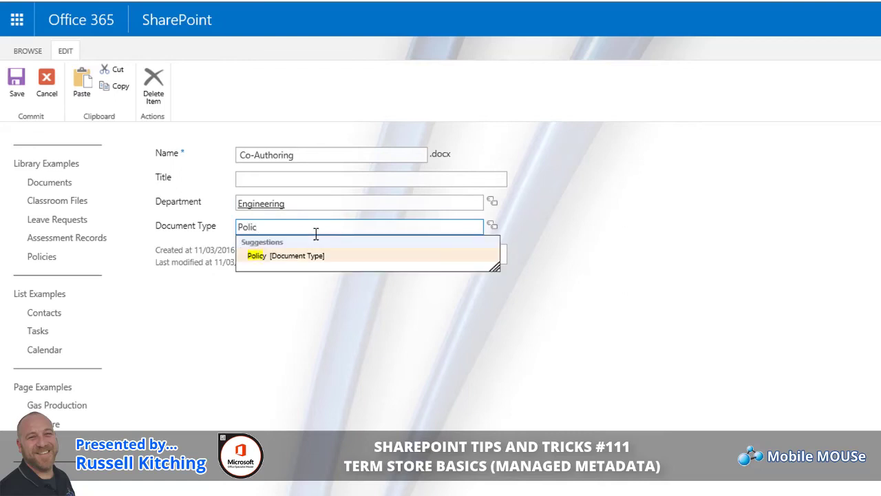
click(386, 257)
click(422, 253)
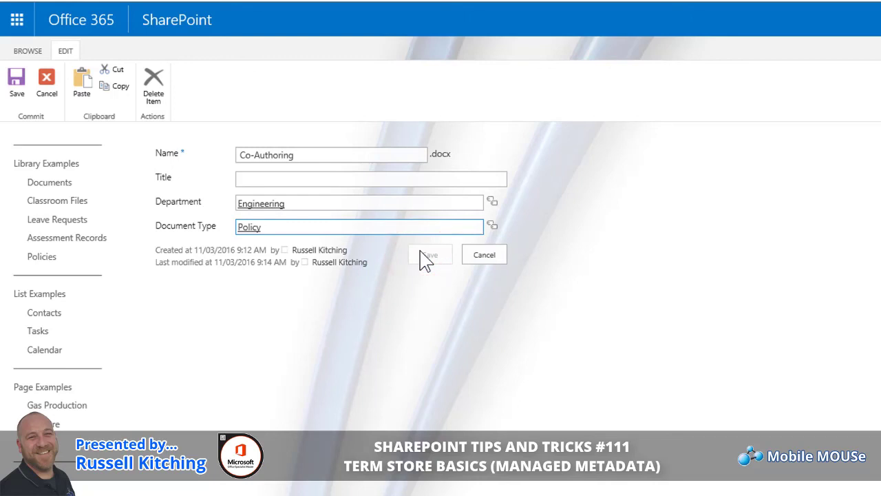